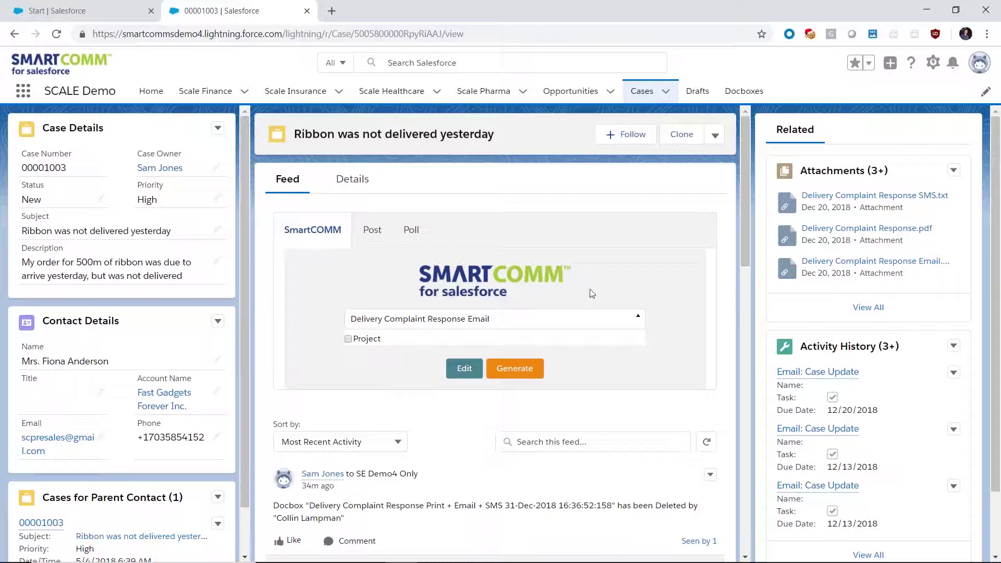
Choose the Delivery Complaint Response Web template in the SmartCOMM feed widget.
{"action": "left_click", "coordinate": [600, 318]}
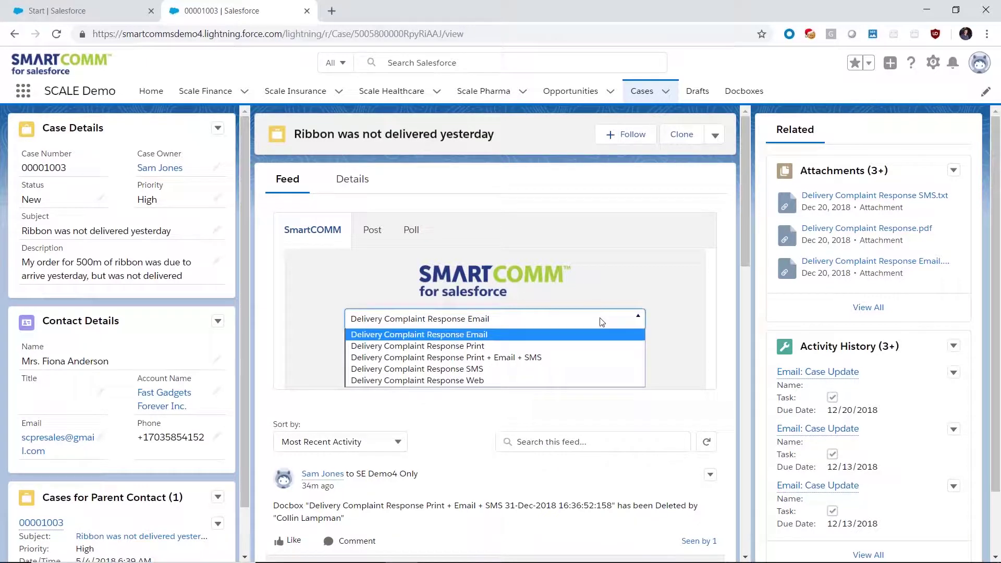
{"action": "left_click", "coordinate": [546, 380]}
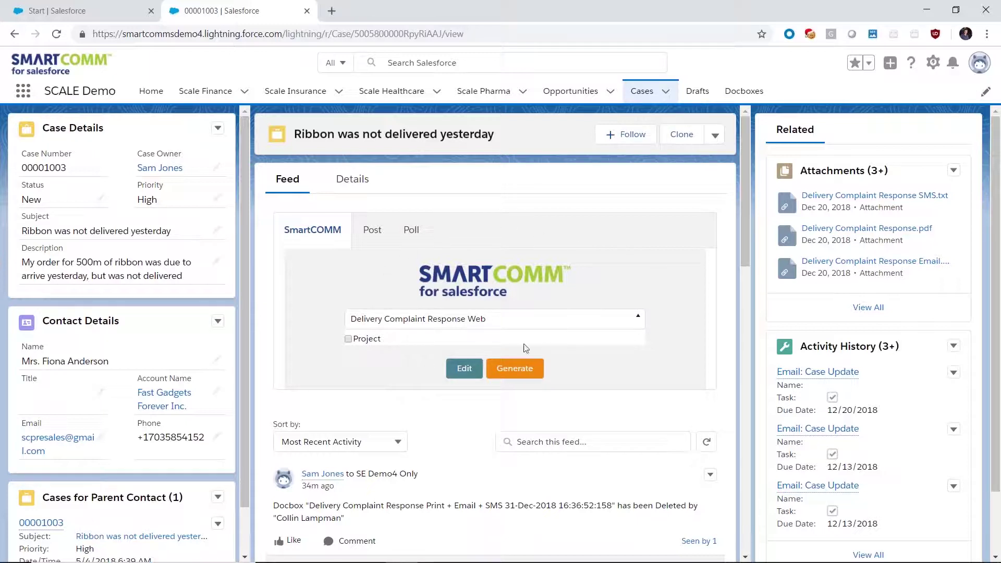
Open the Delivery Complaint Response Web template as an editable draft.
{"action": "left_click", "coordinate": [468, 371]}
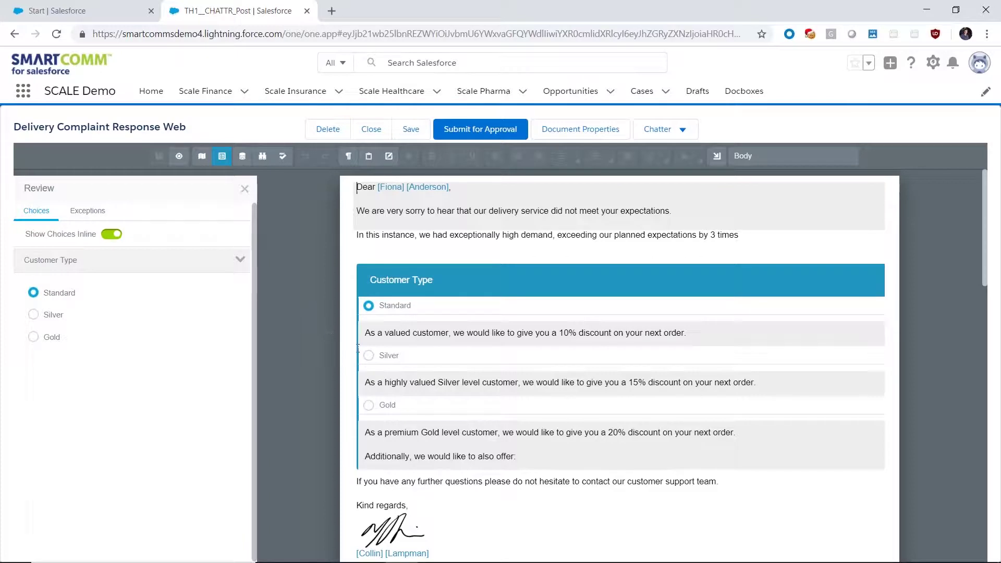
Set the letter's Customer Type to Gold.
{"action": "left_click", "coordinate": [368, 356]}
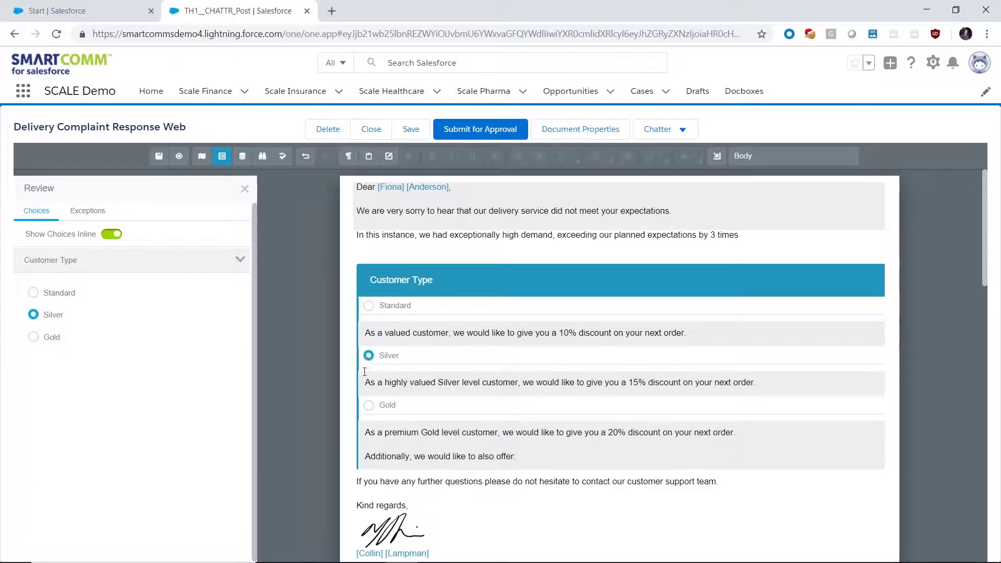
{"action": "left_click", "coordinate": [368, 405]}
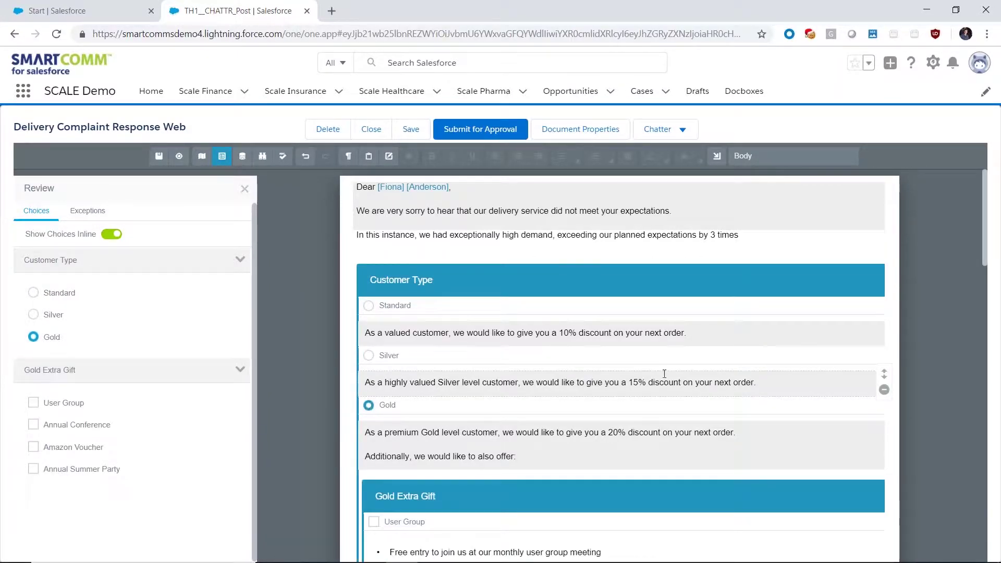
{"action": "scroll", "coordinate": [664, 374], "scroll_direction": "down", "scroll_amount": 1}
{"action": "scroll", "coordinate": [664, 374], "scroll_direction": "down", "scroll_amount": 3}
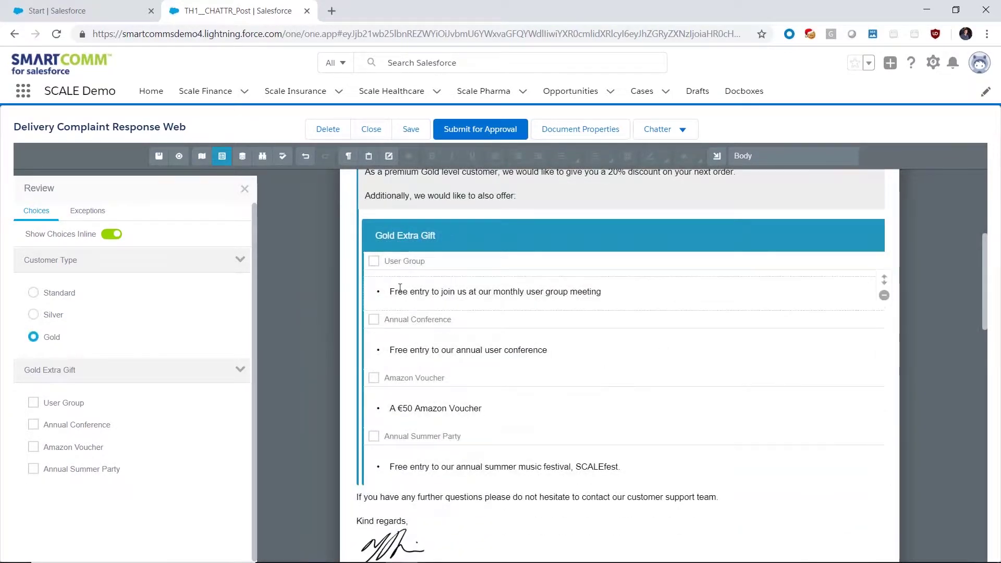
Tick User Group, Annual Conference, Amazon Voucher and Annual Summer Party, and turn off Show Choices Inline.
{"action": "left_click", "coordinate": [373, 261]}
{"action": "left_click", "coordinate": [374, 319]}
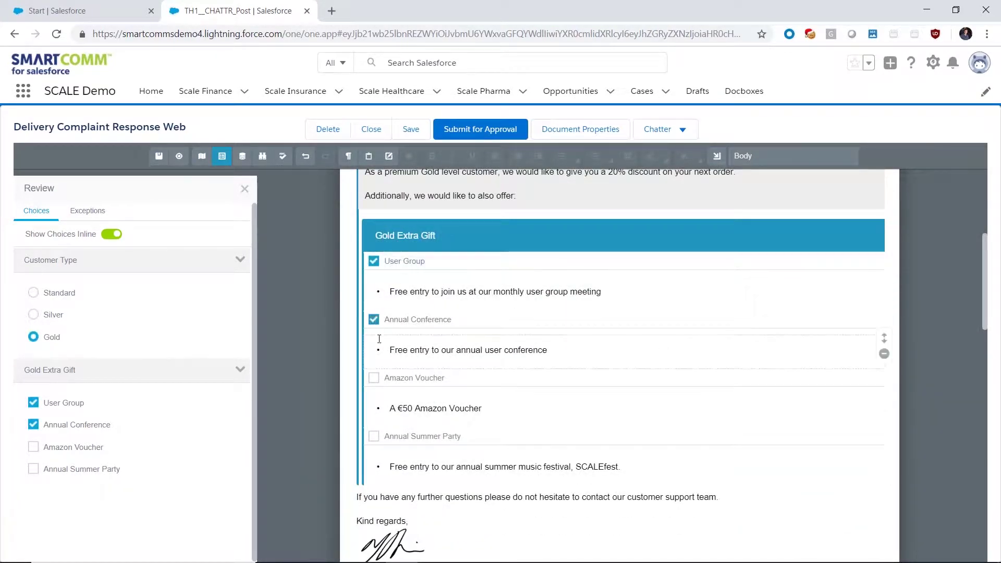
{"action": "left_click", "coordinate": [373, 377]}
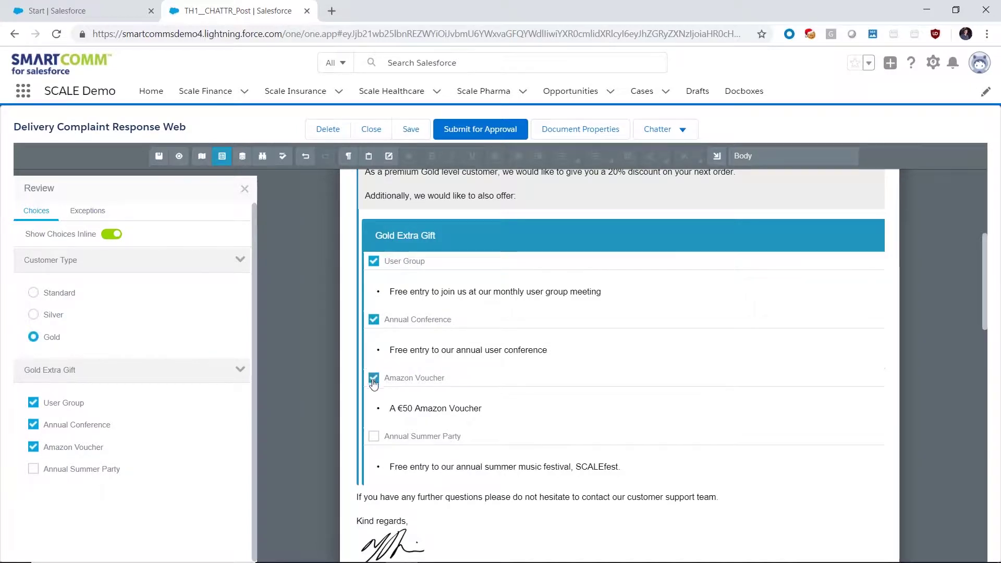
{"action": "left_click", "coordinate": [373, 436]}
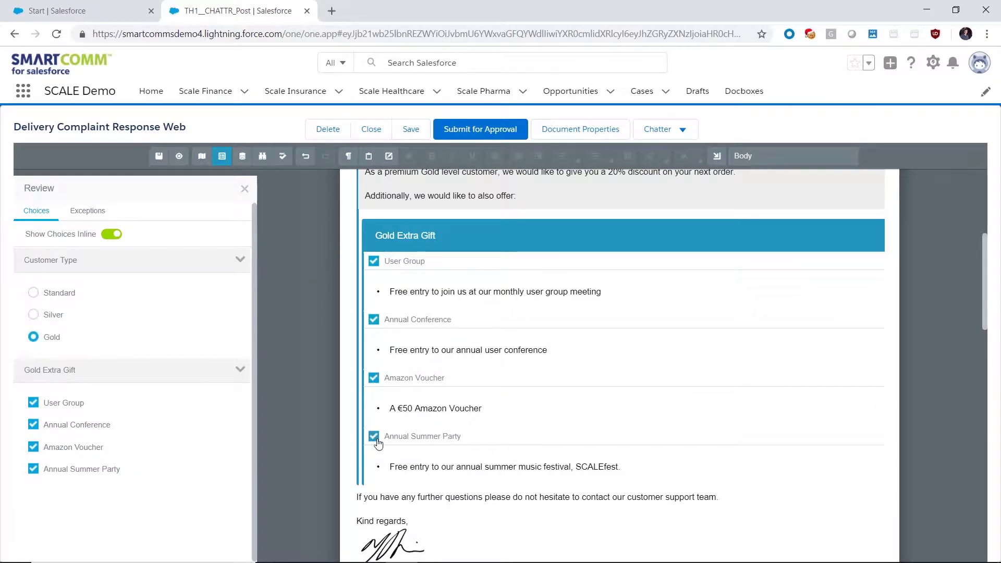
{"action": "left_click", "coordinate": [105, 235]}
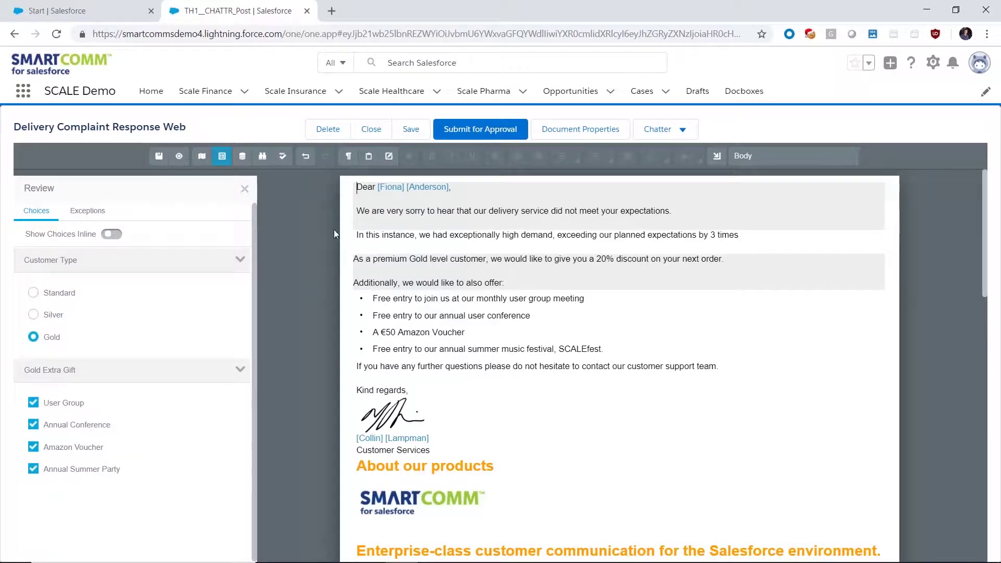
{"action": "left_click", "coordinate": [388, 155]}
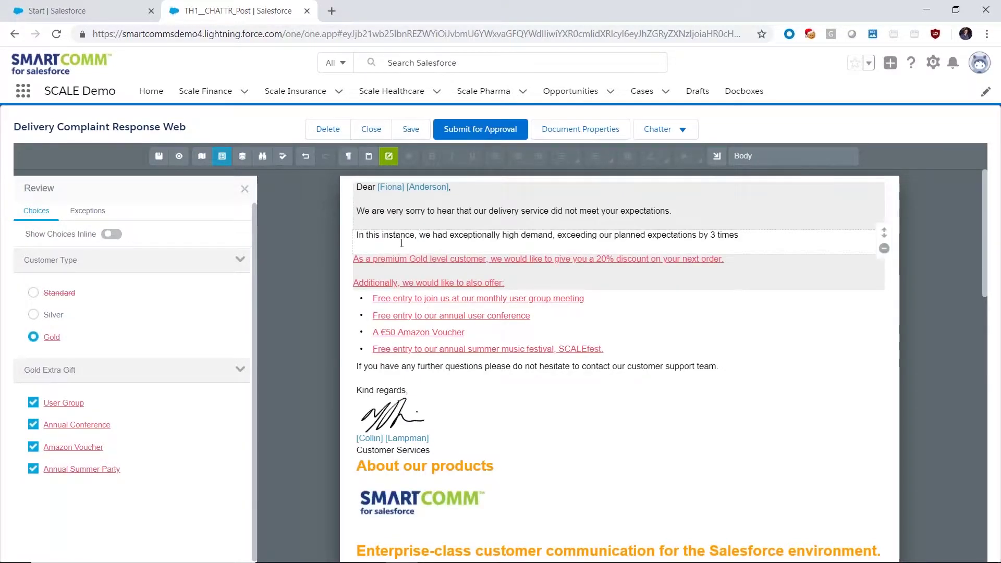
{"action": "mouse_move", "coordinate": [402, 257]}
{"action": "left_click", "coordinate": [388, 156]}
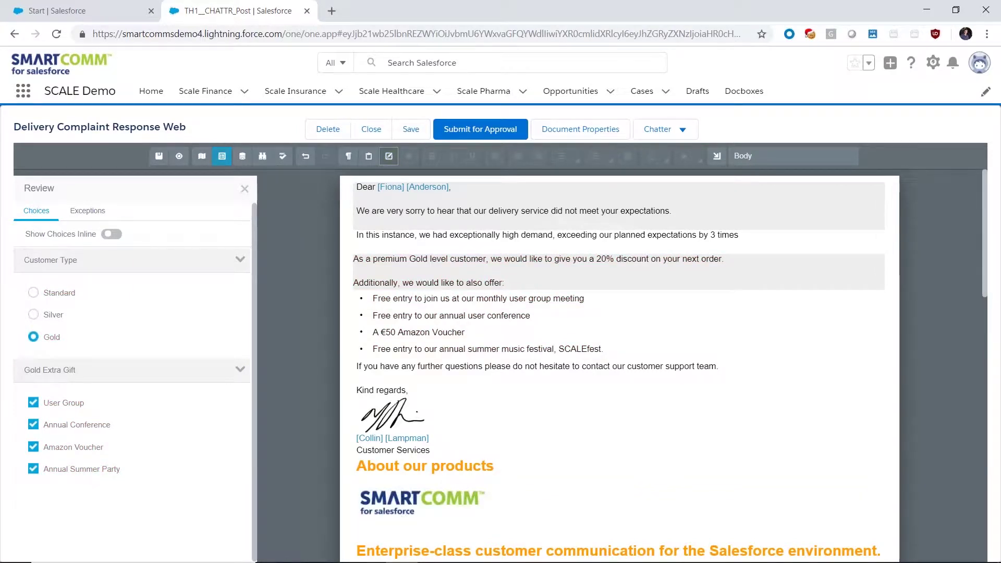
Show the case's data values, including account billing details, beside the letter.
{"action": "left_click", "coordinate": [241, 157]}
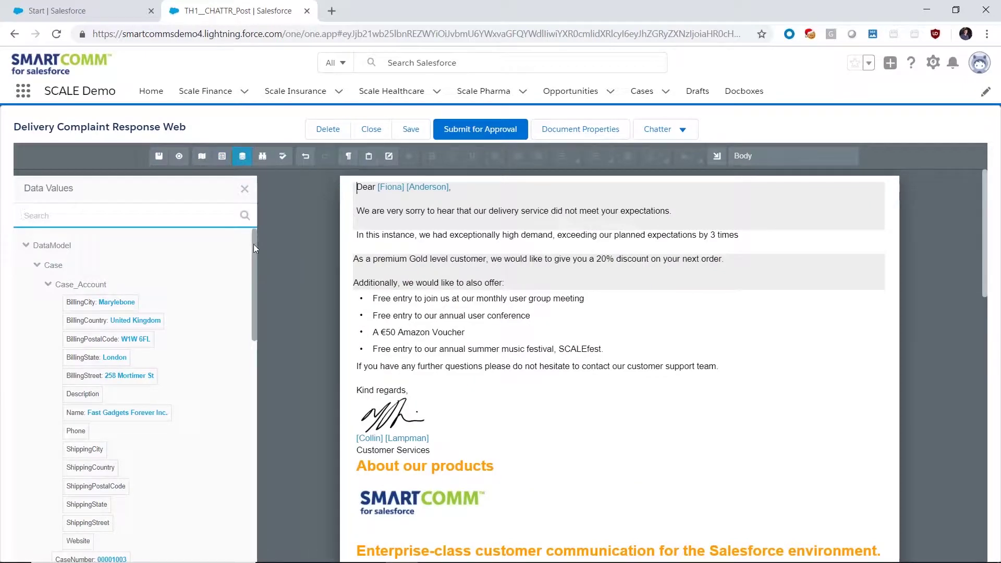
{"action": "mouse_move", "coordinate": [253, 244]}
{"action": "left_mouse_down"}
{"action": "mouse_move", "coordinate": [249, 342]}
{"action": "mouse_move", "coordinate": [258, 235]}
{"action": "left_mouse_up"}
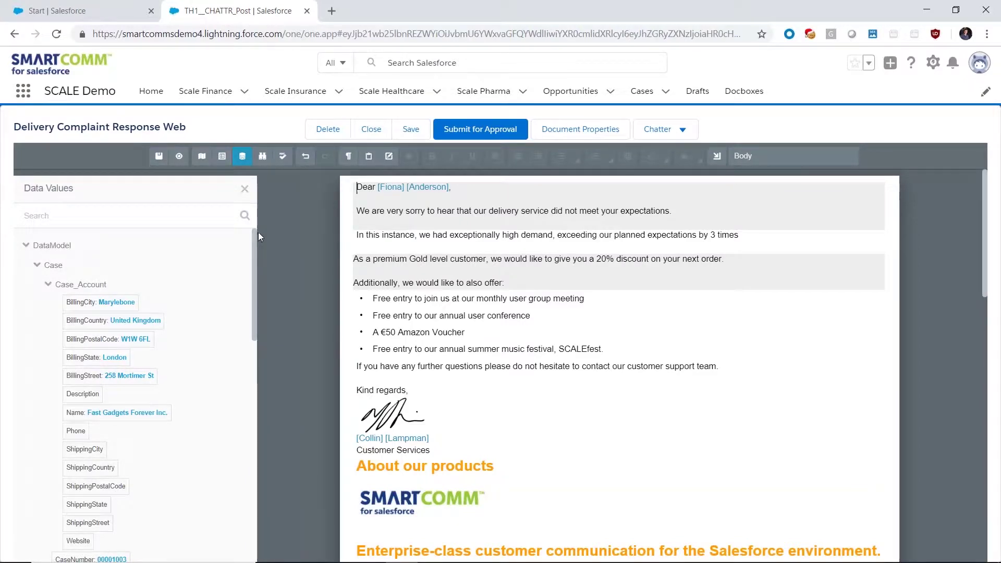
Search shared content for 'sign', insert a trial Signature block, then undo it.
{"action": "left_click", "coordinate": [716, 156]}
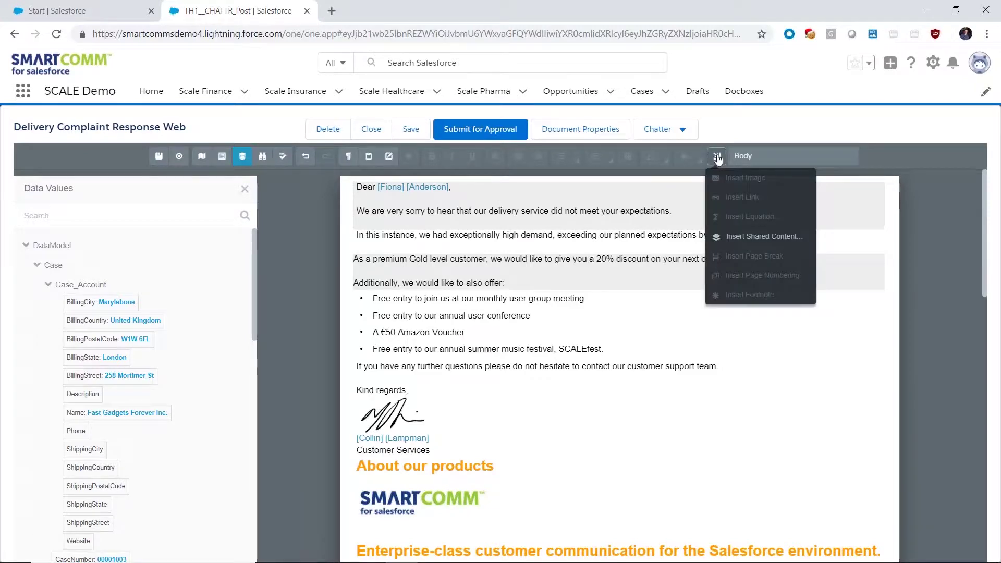
{"action": "left_click", "coordinate": [746, 236]}
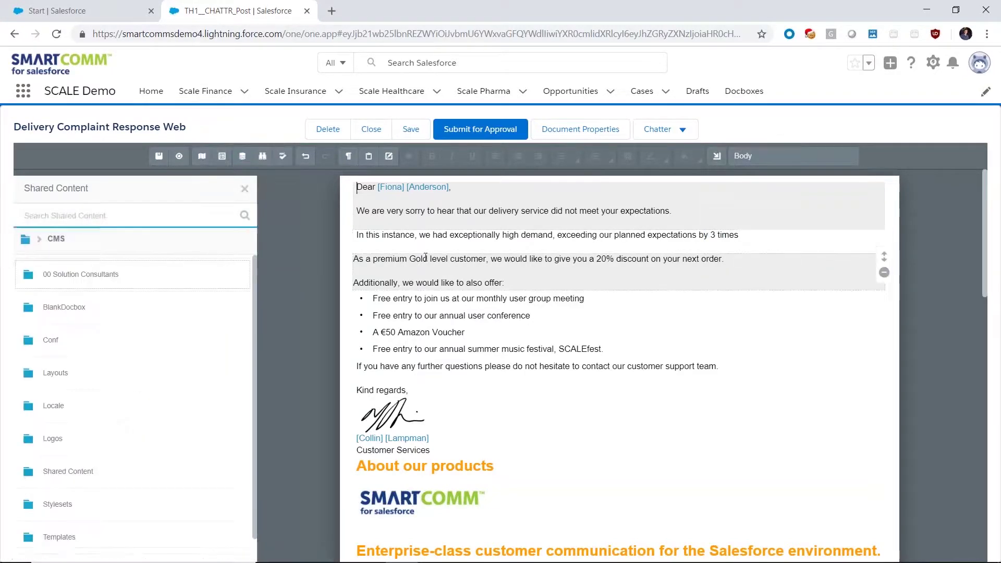
{"action": "left_click", "coordinate": [192, 216]}
{"action": "type", "text": "sign"}
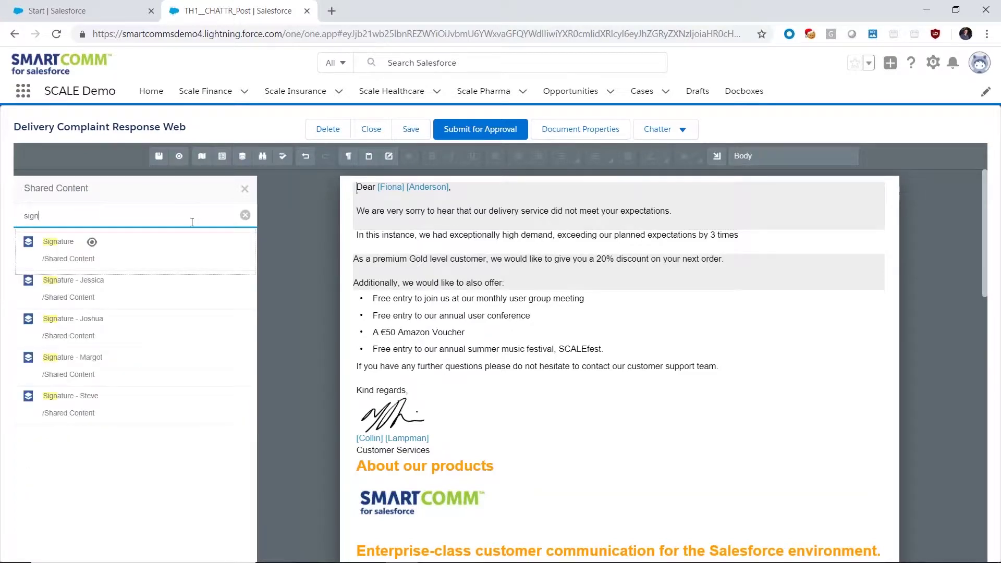
{"action": "left_click_drag", "start_coordinate": [78, 257], "coordinate": [402, 397]}
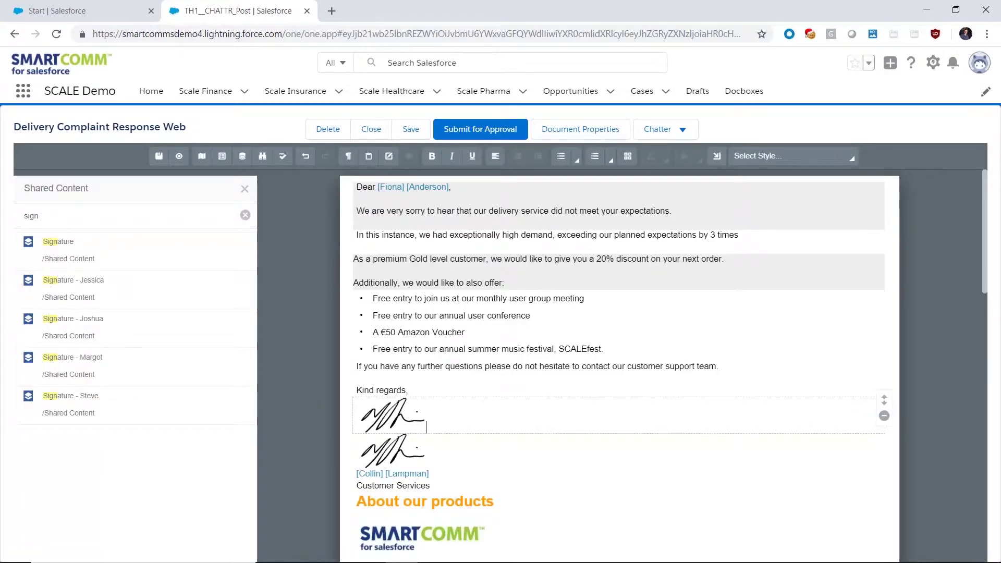
{"action": "left_click", "coordinate": [308, 158]}
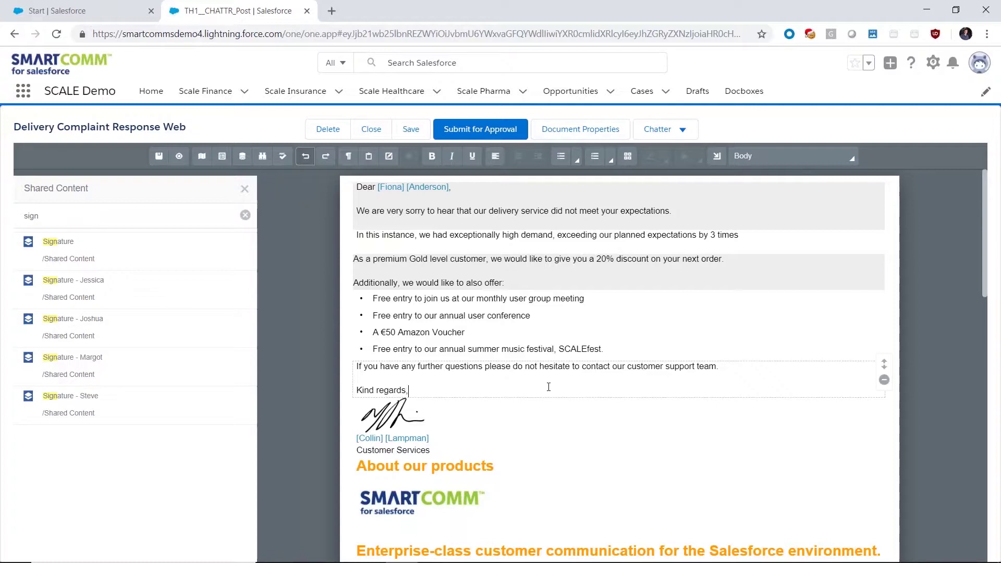
{"action": "left_click", "coordinate": [673, 203]}
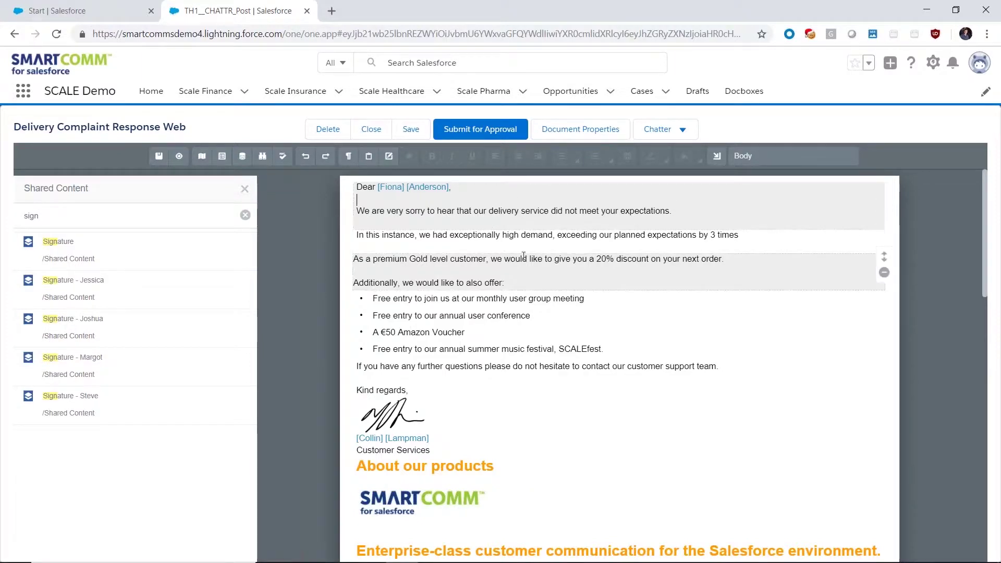
{"action": "left_click", "coordinate": [605, 198]}
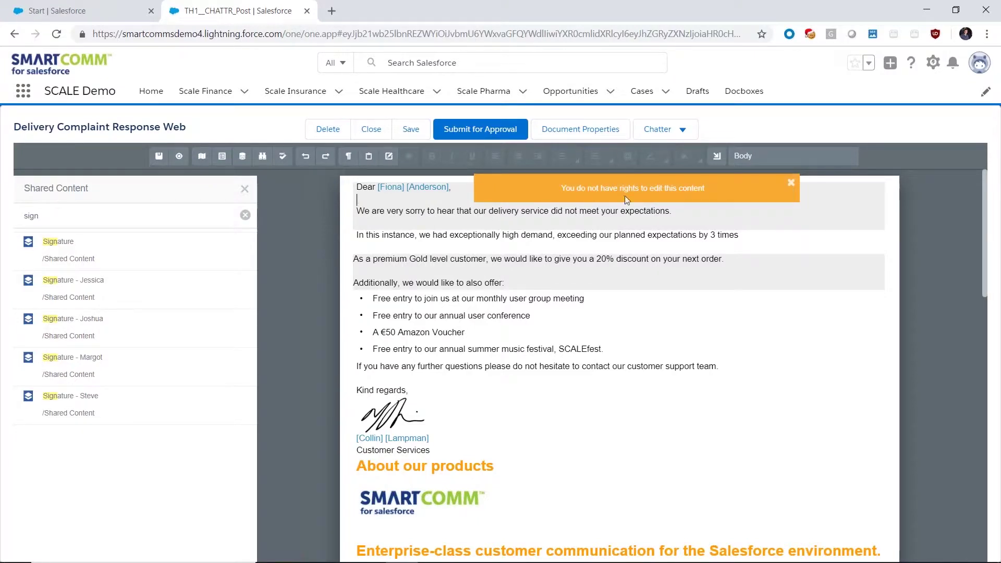
{"action": "left_click", "coordinate": [791, 182]}
{"action": "mouse_move", "coordinate": [837, 315]}
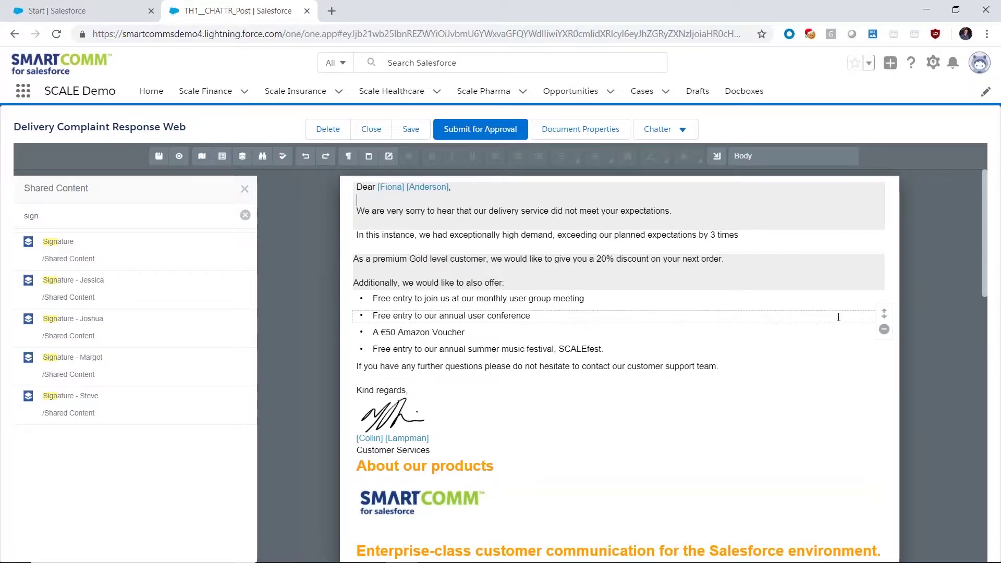
{"action": "left_click", "coordinate": [244, 189]}
Preview the Gold letter as a web page and scroll through it.
{"action": "left_click", "coordinate": [179, 156]}
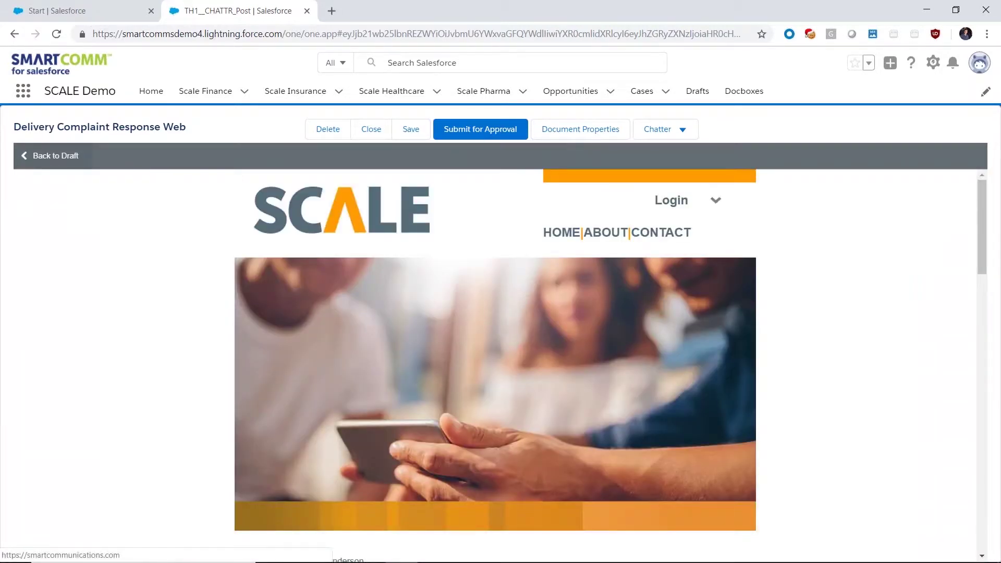
{"action": "scroll", "coordinate": [495, 365], "scroll_direction": "down", "scroll_amount": 6}
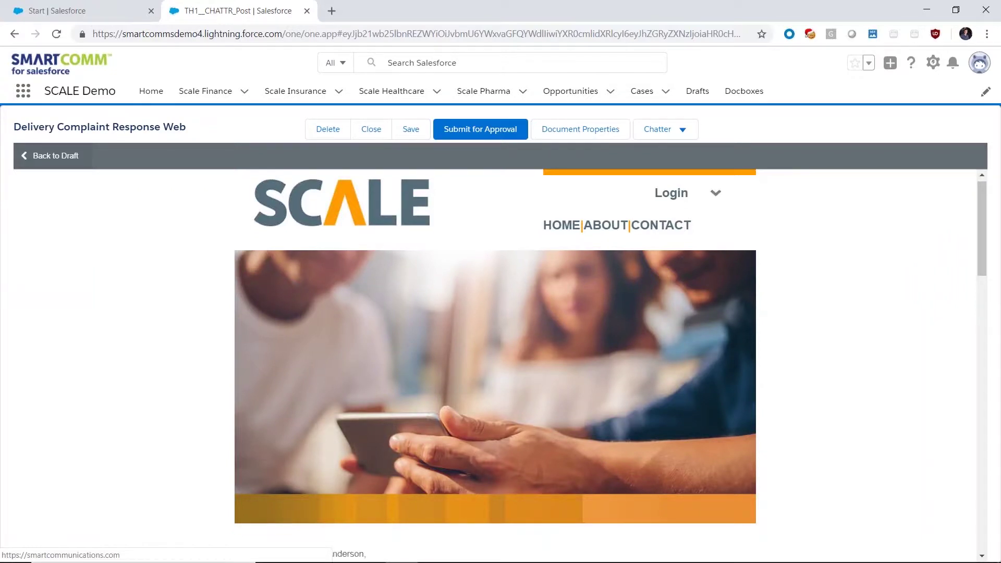
{"action": "scroll", "coordinate": [495, 365], "scroll_direction": "down", "scroll_amount": 8}
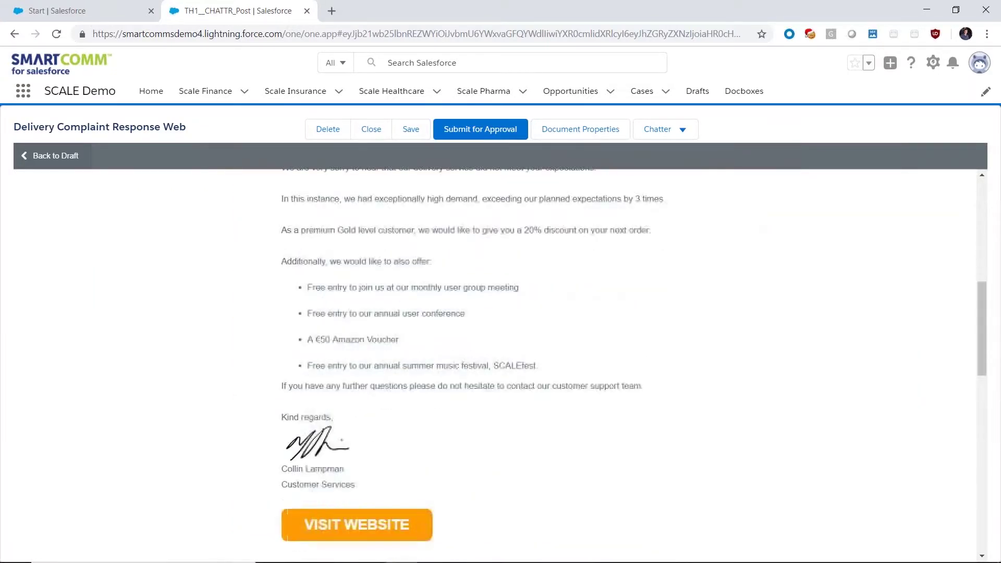
{"action": "scroll", "coordinate": [495, 365], "scroll_direction": "down", "scroll_amount": 1}
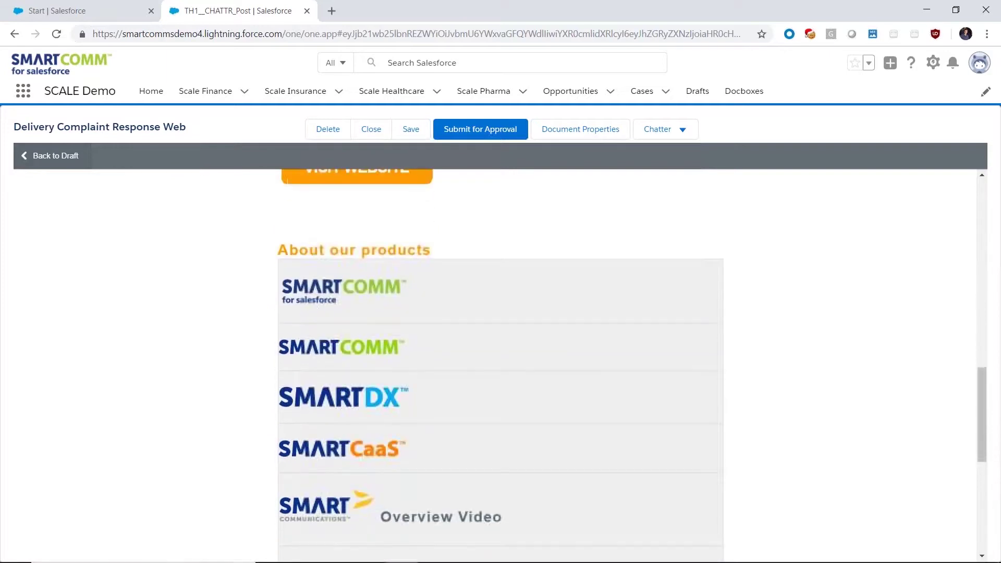
Expand the SmartCOMM for Salesforce, SmartCOMM and SmartDX product descriptions.
{"action": "left_click", "coordinate": [487, 313]}
{"action": "scroll", "coordinate": [790, 323], "scroll_direction": "down", "scroll_amount": 2}
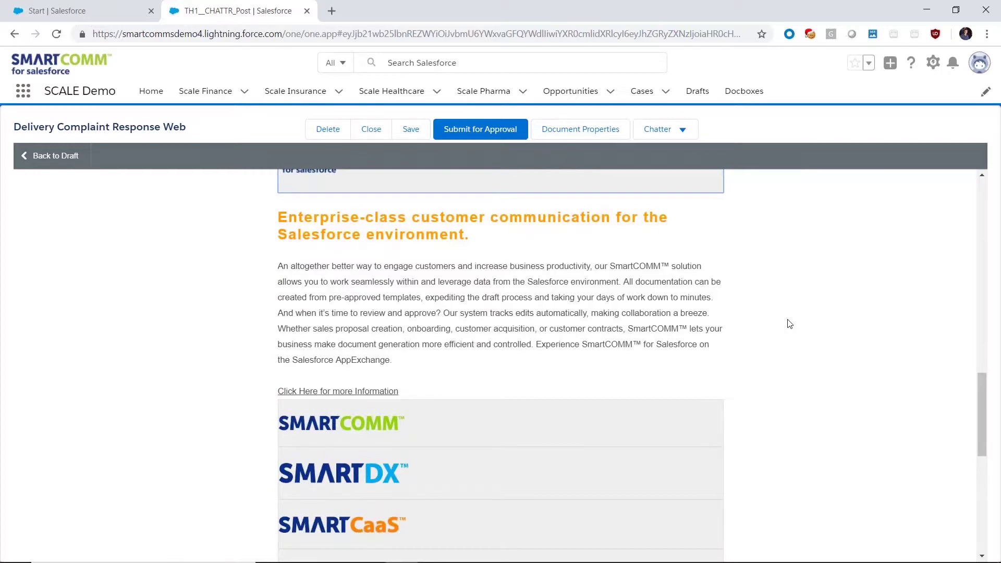
{"action": "scroll", "coordinate": [755, 327], "scroll_direction": "down", "scroll_amount": 2}
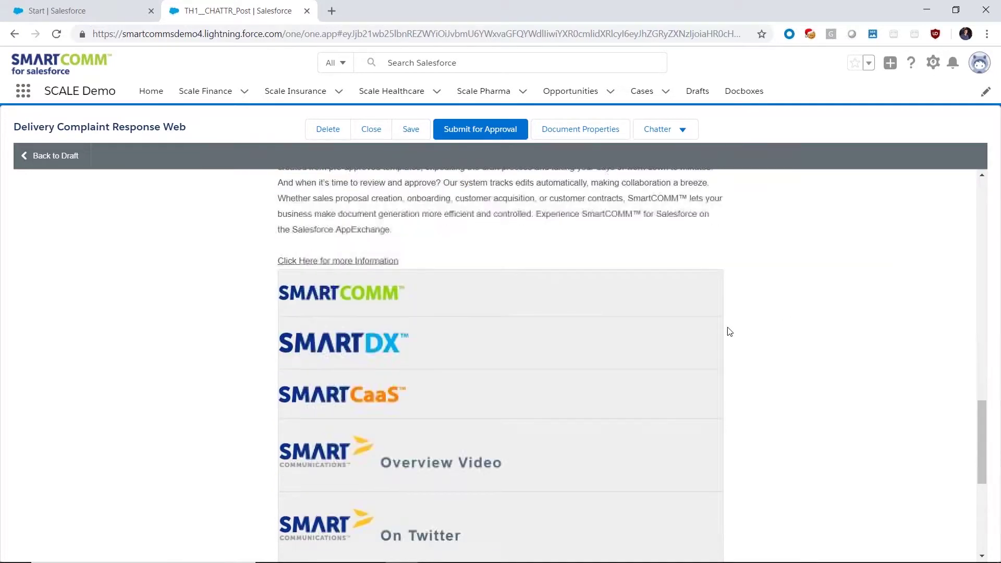
{"action": "left_click", "coordinate": [498, 315]}
{"action": "scroll", "coordinate": [506, 316], "scroll_direction": "down", "scroll_amount": 2}
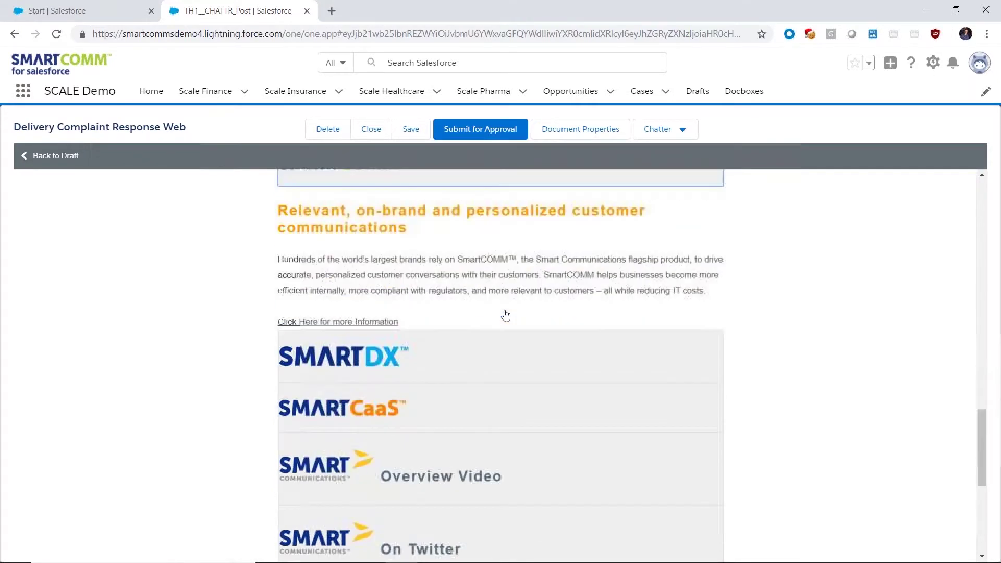
{"action": "left_click", "coordinate": [500, 345]}
{"action": "scroll", "coordinate": [500, 345], "scroll_direction": "down", "scroll_amount": 5}
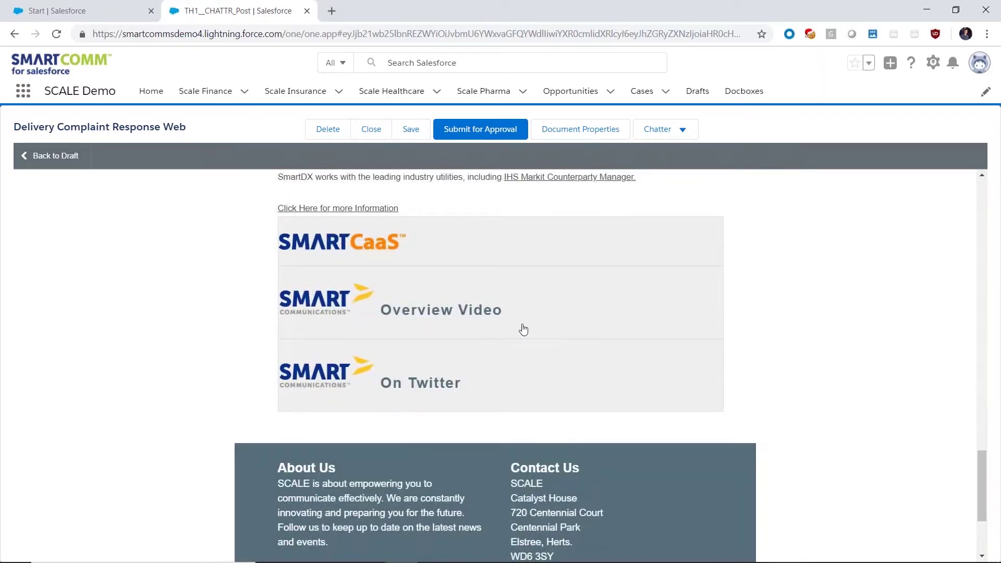
Expand the Overview Video section to reveal the SmartCommsOverview video player.
{"action": "left_click", "coordinate": [521, 329]}
{"action": "scroll", "coordinate": [787, 284], "scroll_direction": "down", "scroll_amount": 1}
{"action": "scroll", "coordinate": [787, 284], "scroll_direction": "down", "scroll_amount": 1}
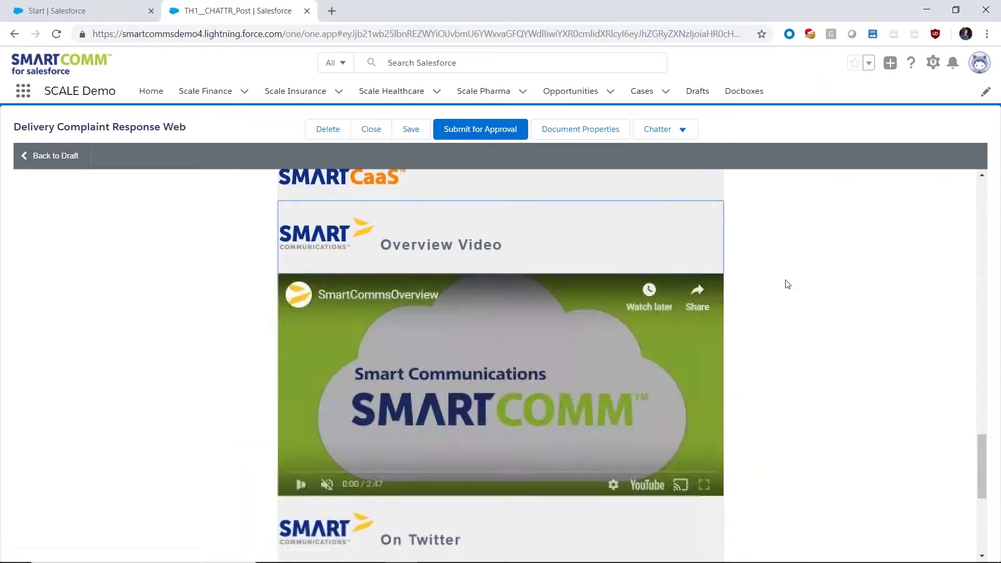